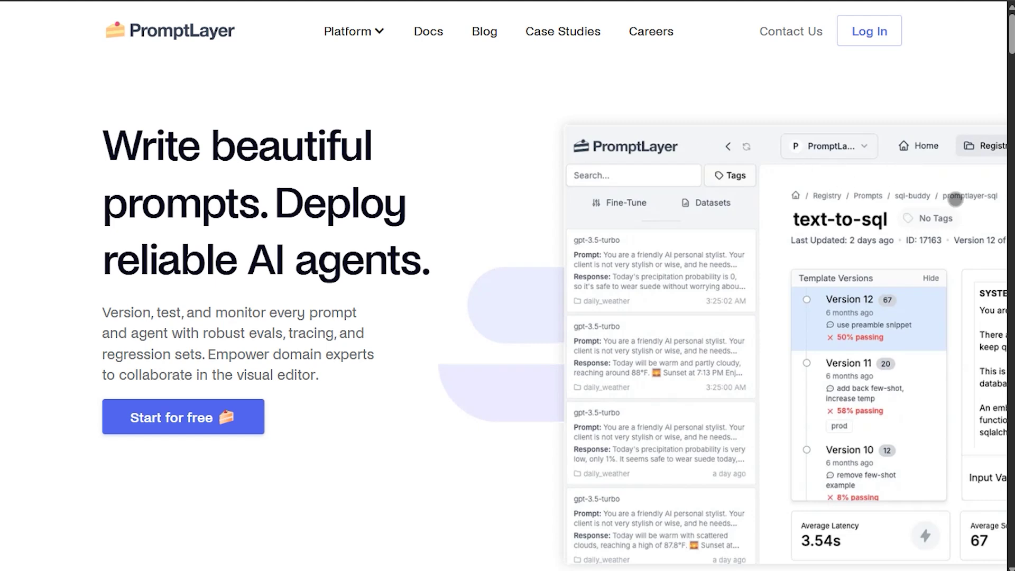
scroll(956, 199, down, 5)
scroll(956, 200, down, 2)
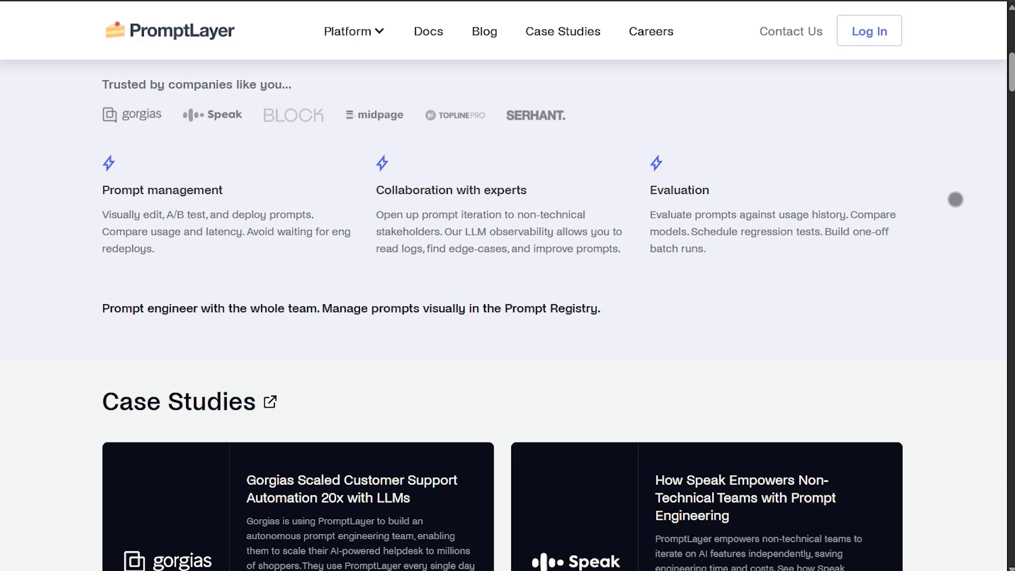
scroll(955, 200, down, 3)
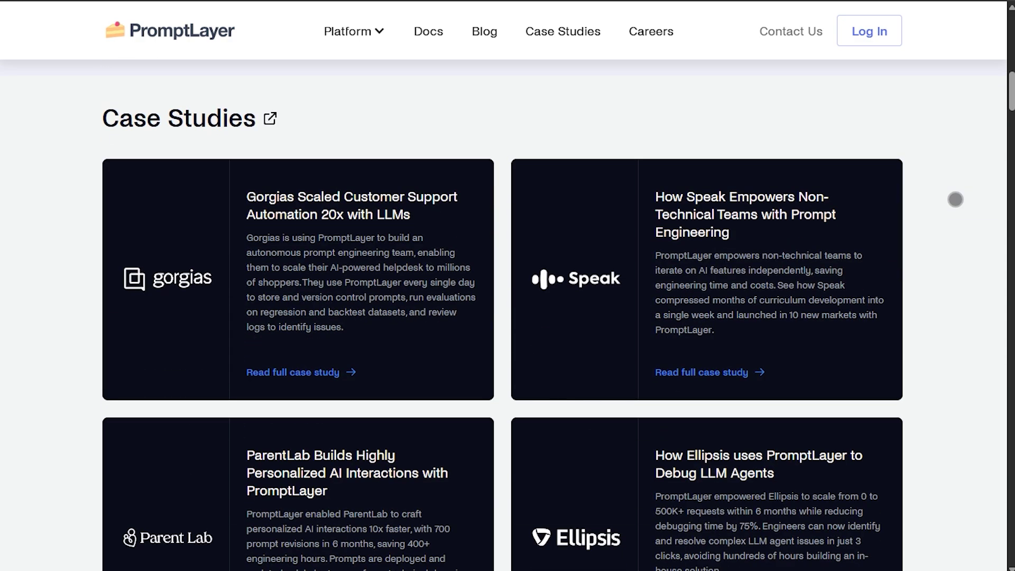
scroll(956, 199, down, 3)
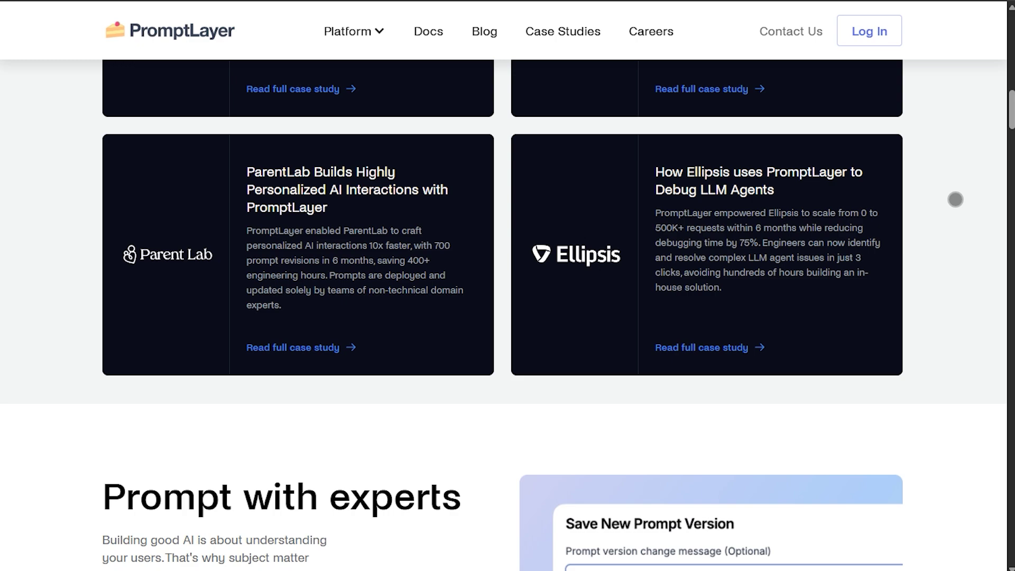
scroll(955, 199, down, 3)
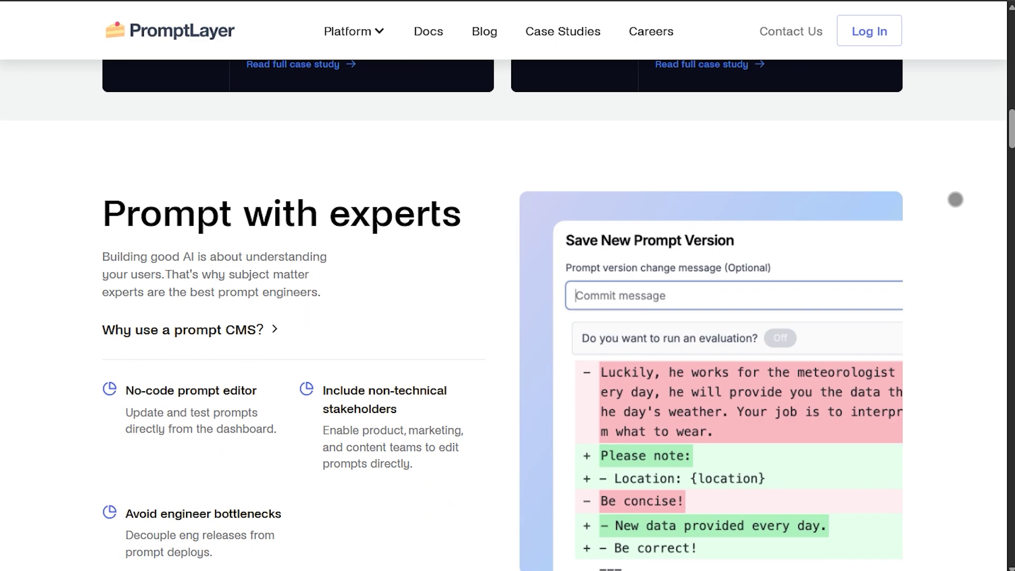
scroll(956, 199, down, 3)
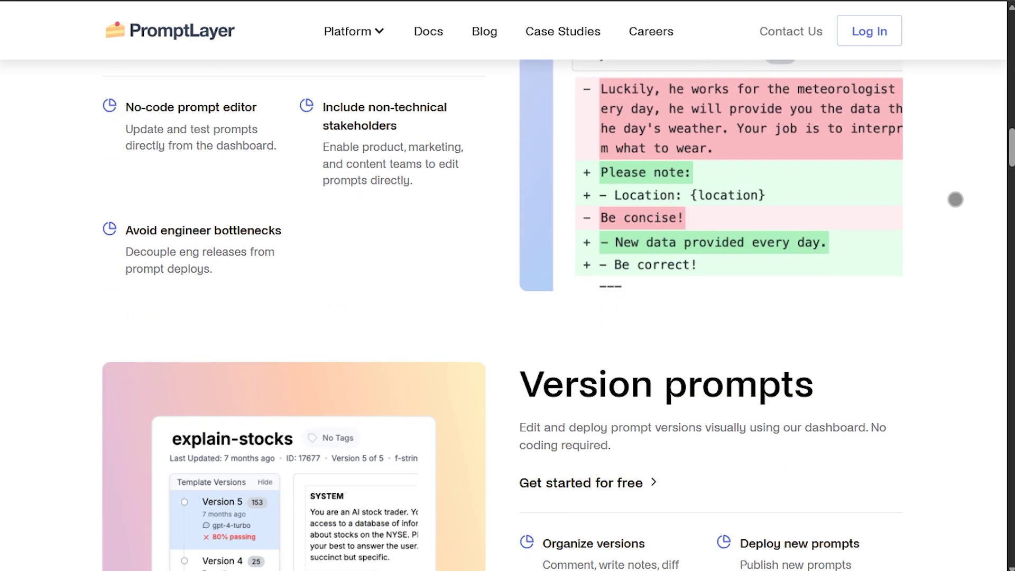
scroll(956, 199, down, 2)
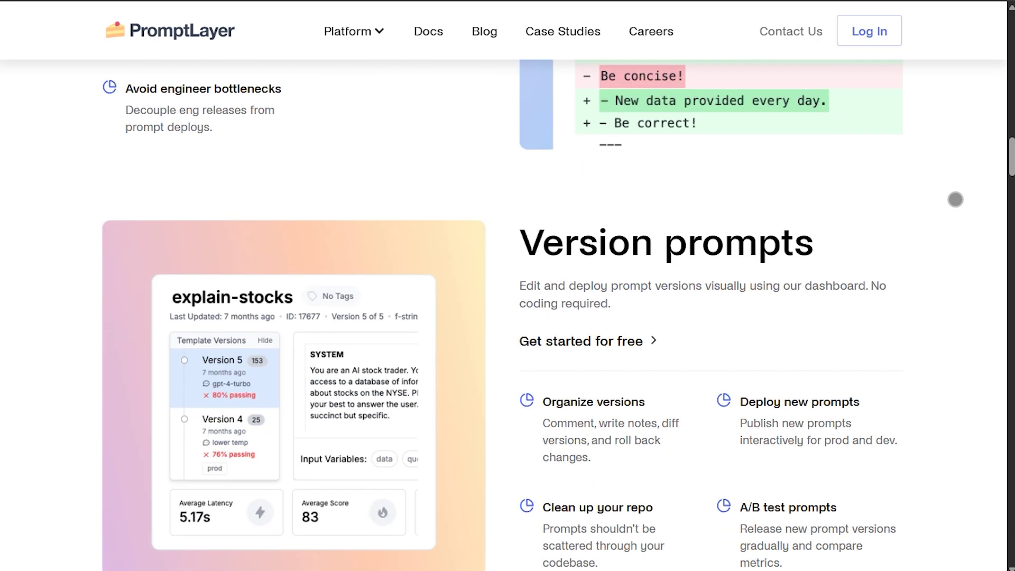
scroll(956, 199, down, 3)
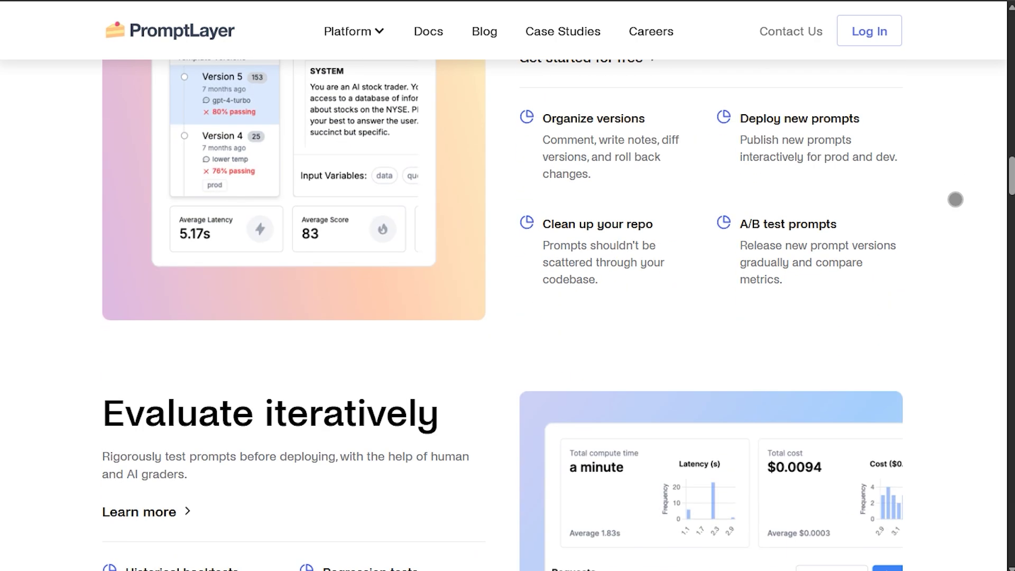
scroll(956, 200, down, 2)
scroll(956, 199, down, 3)
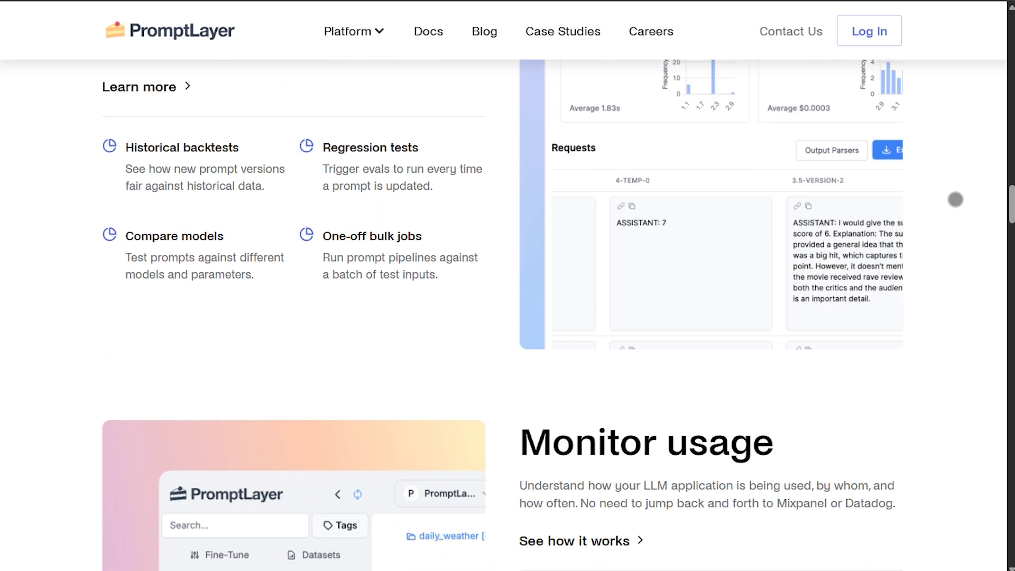
scroll(956, 199, down, 3)
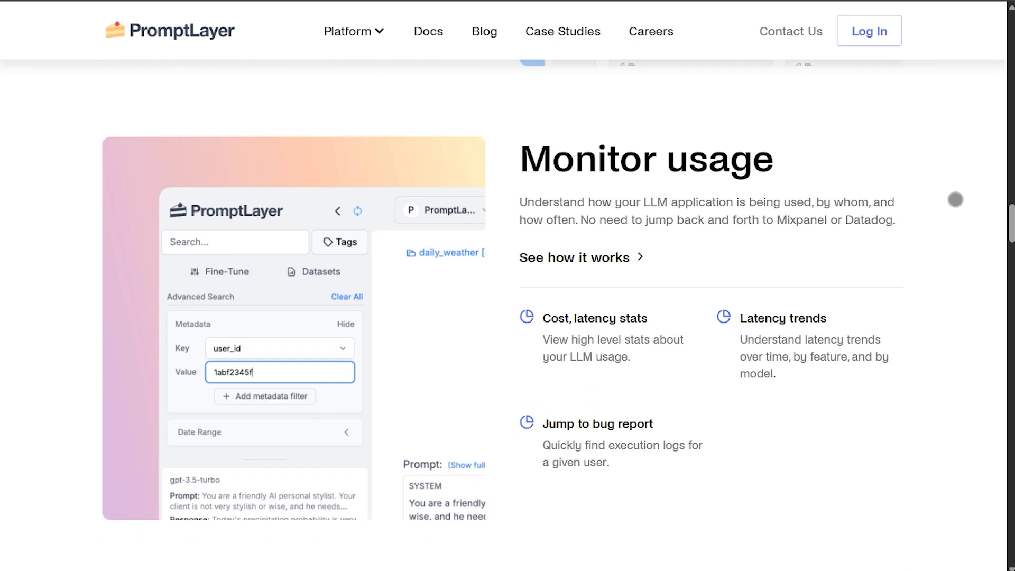
scroll(956, 200, down, 2)
scroll(956, 199, down, 3)
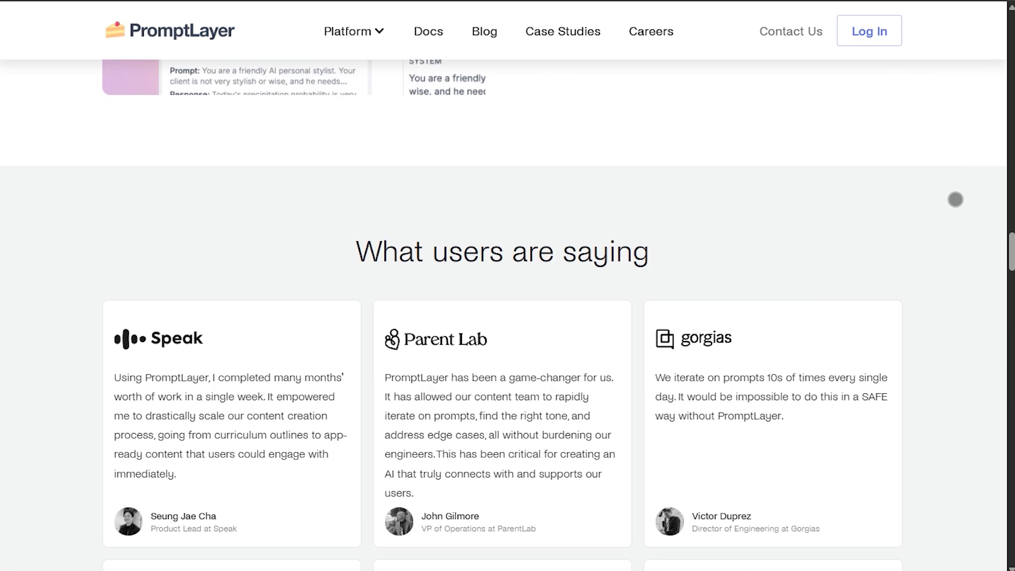
scroll(956, 199, down, 5)
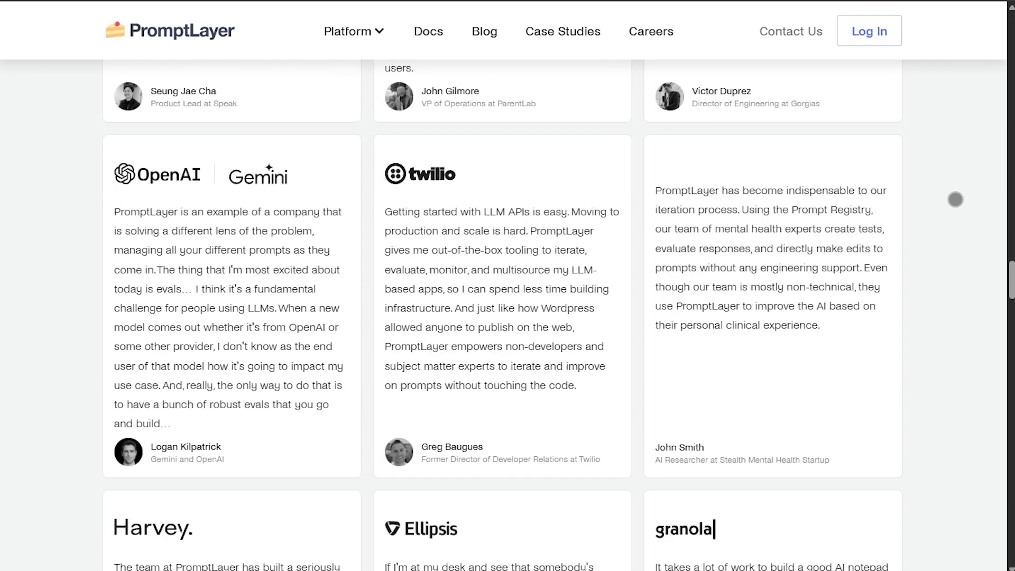
scroll(955, 200, down, 5)
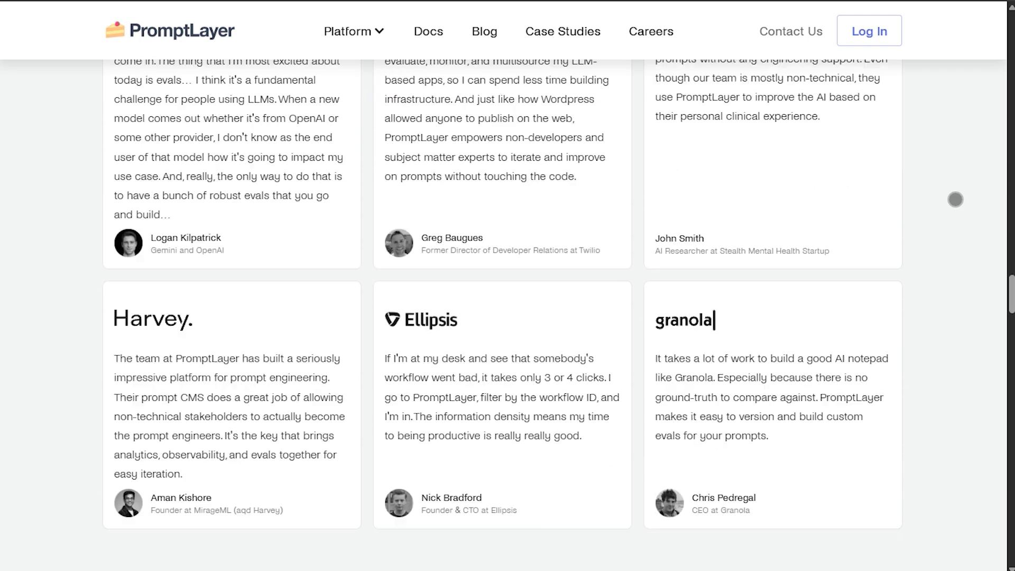
scroll(956, 199, down, 3)
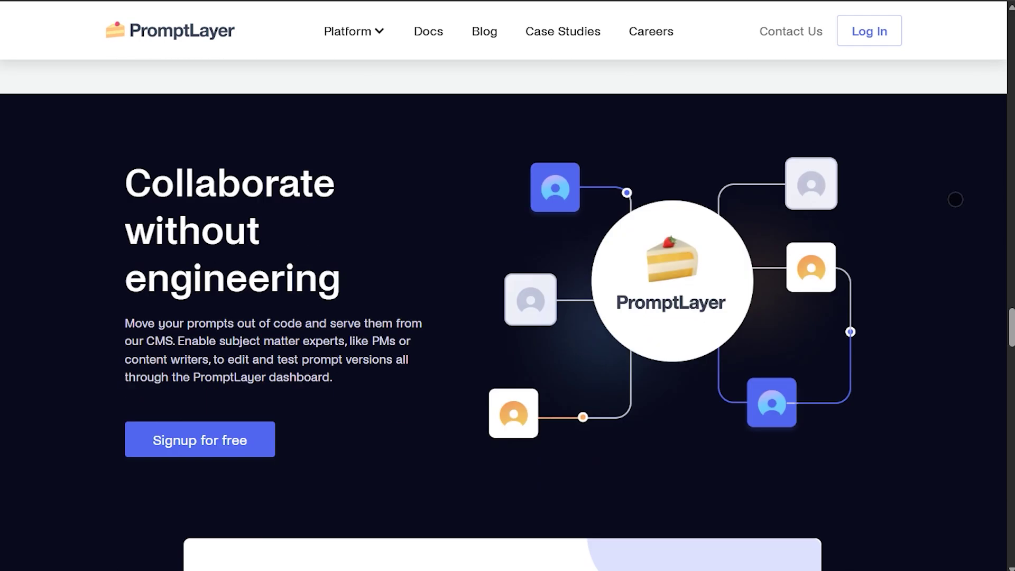
scroll(956, 200, down, 3)
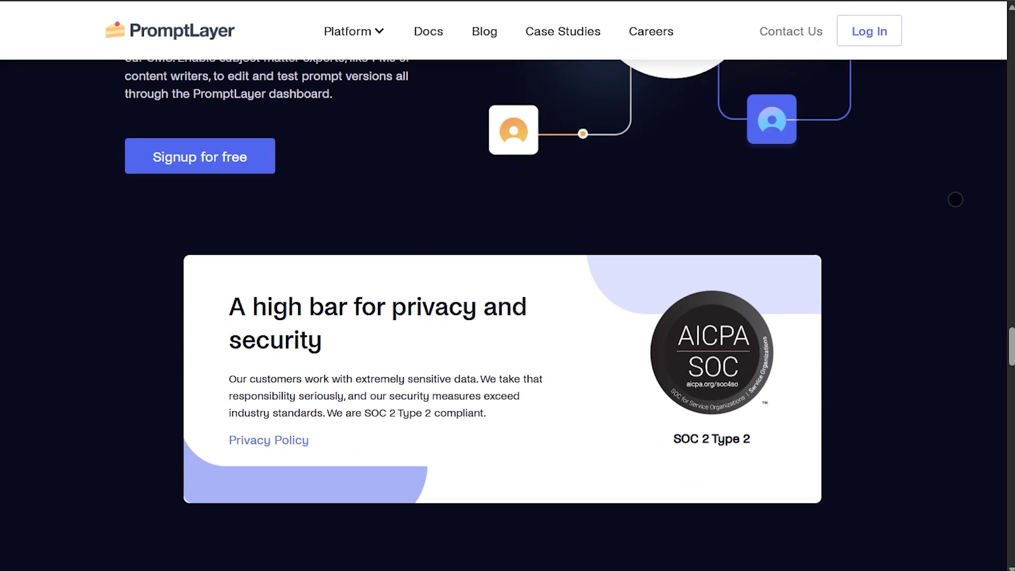
scroll(956, 199, down, 5)
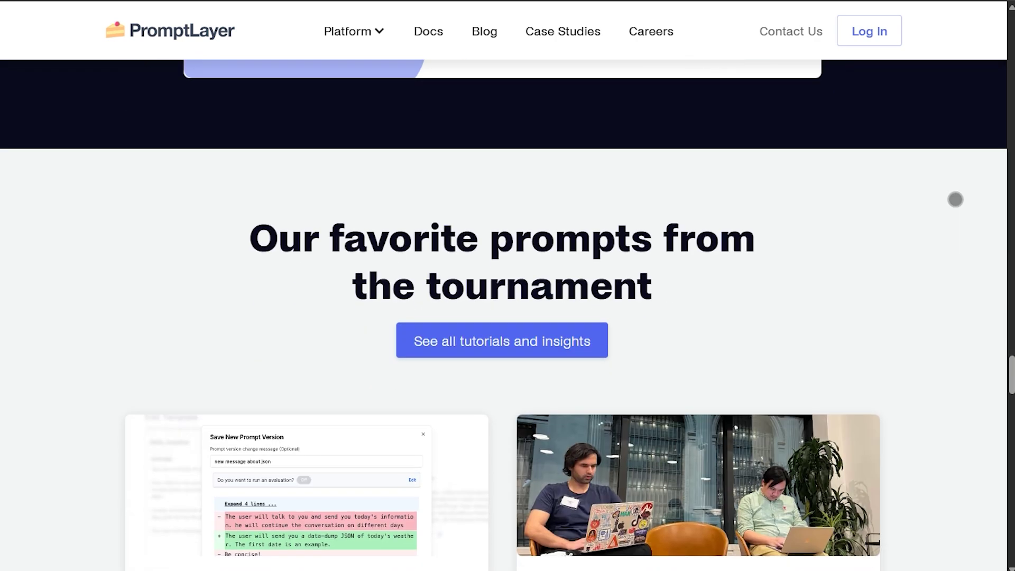
scroll(956, 199, down, 5)
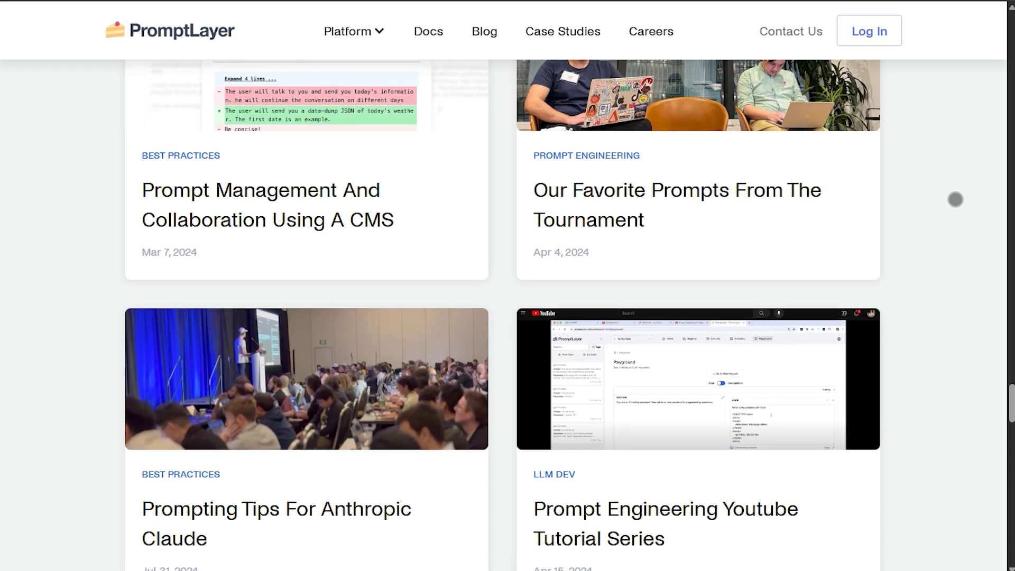
scroll(956, 199, down, 2)
Return to the homepage top, view the Prompt Management page, then go to Careers
click(182, 34)
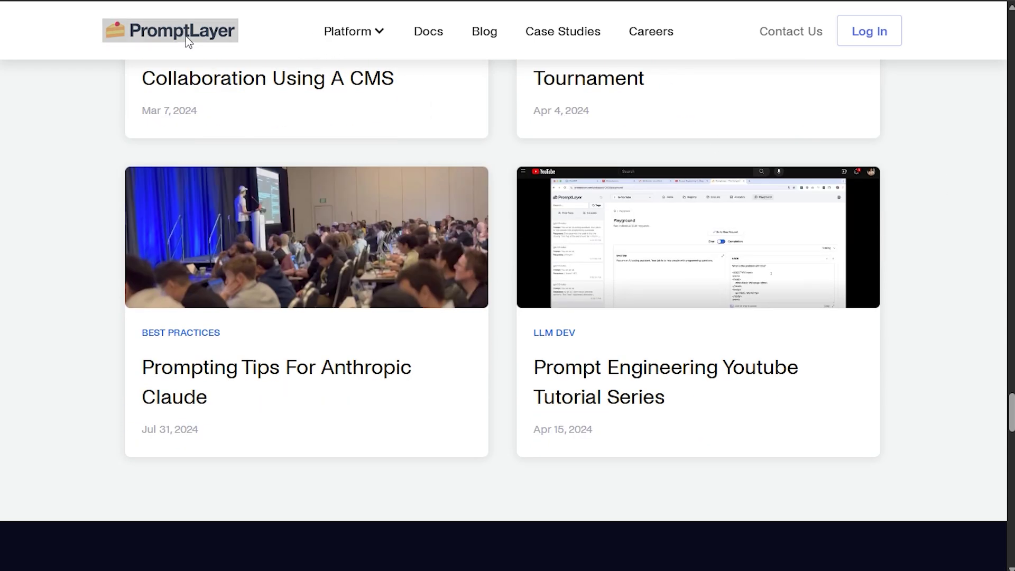
mouse_move(354, 31)
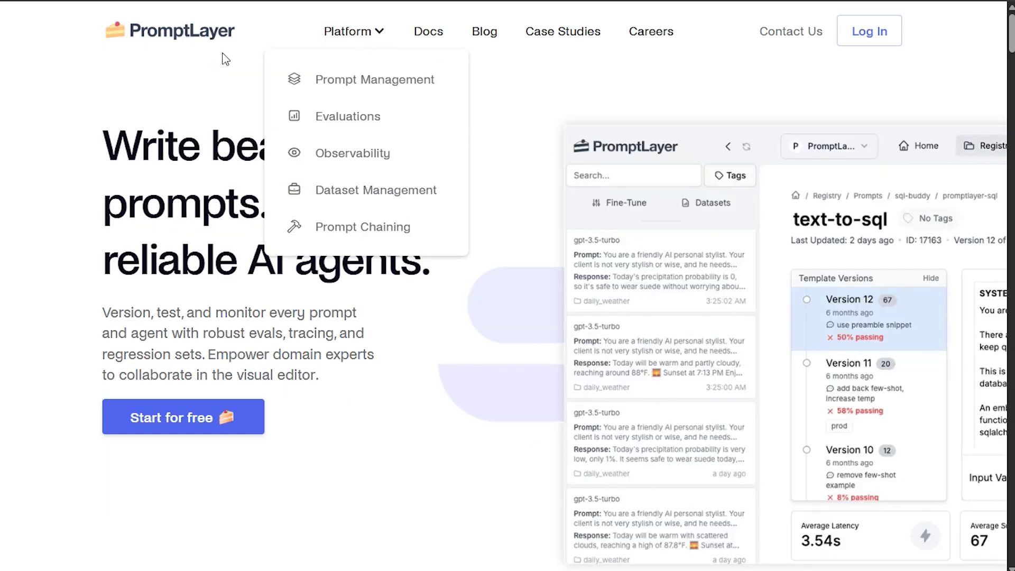
click(404, 83)
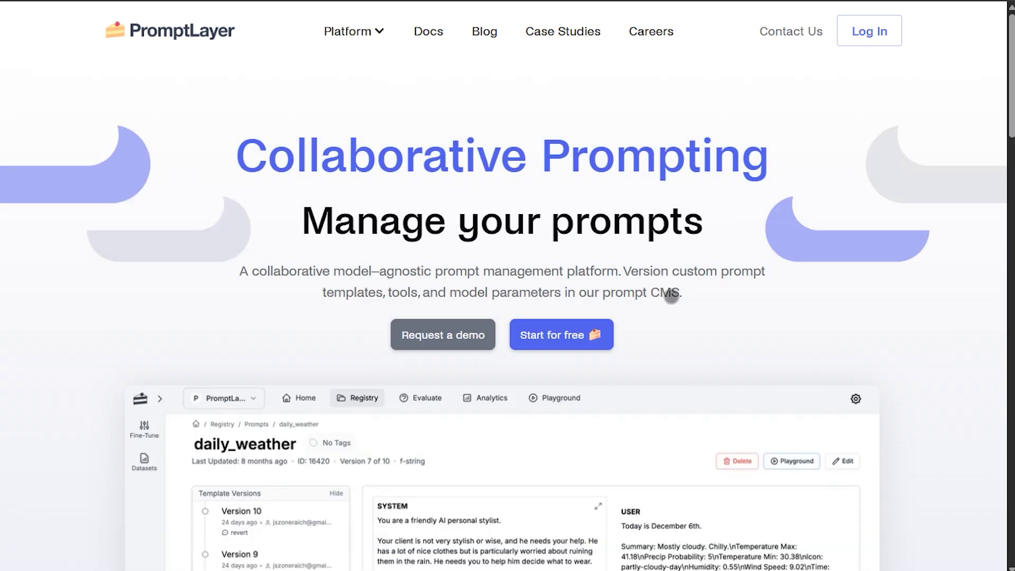
click(652, 32)
scroll(941, 374, down, 3)
scroll(920, 252, down, 5)
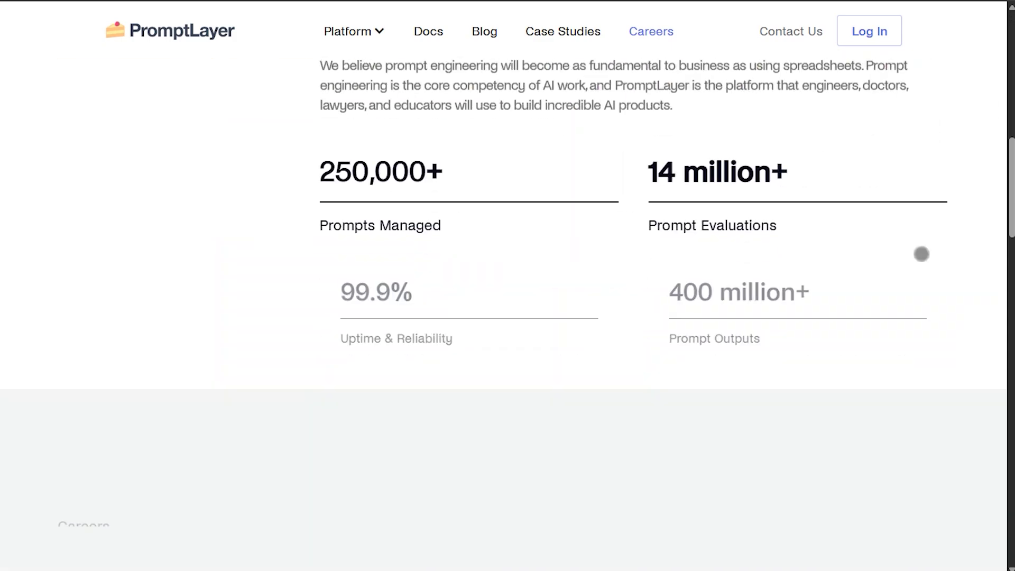
scroll(922, 255, down, 5)
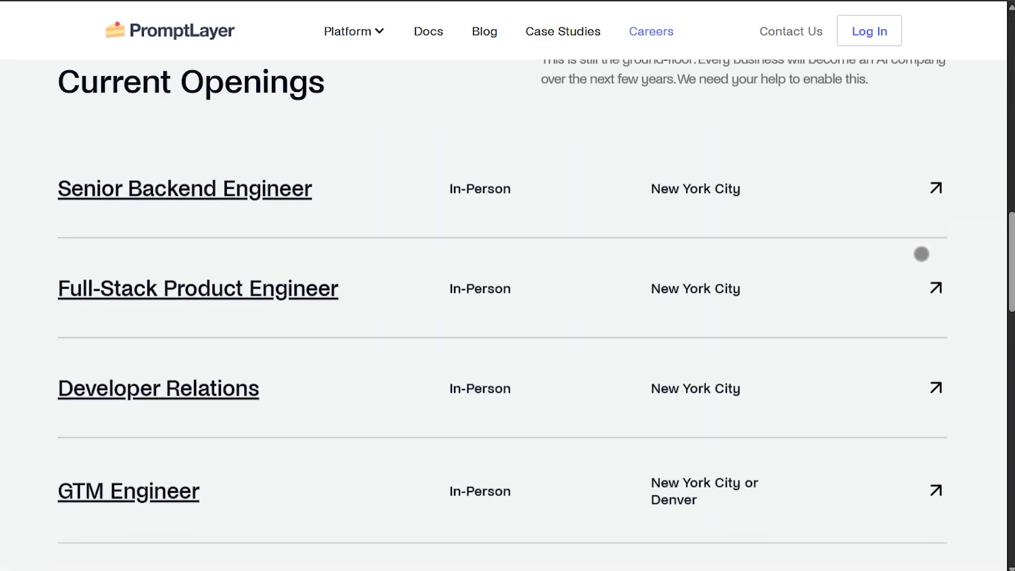
scroll(923, 254, down, 5)
scroll(922, 254, down, 2)
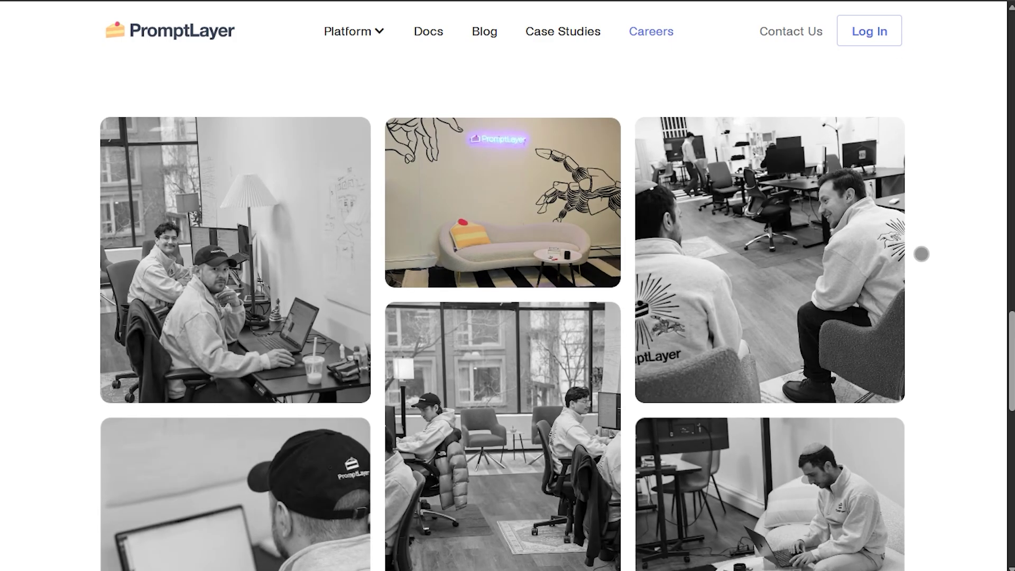
scroll(921, 254, down, 5)
scroll(922, 254, down, 1)
scroll(922, 252, down, 3)
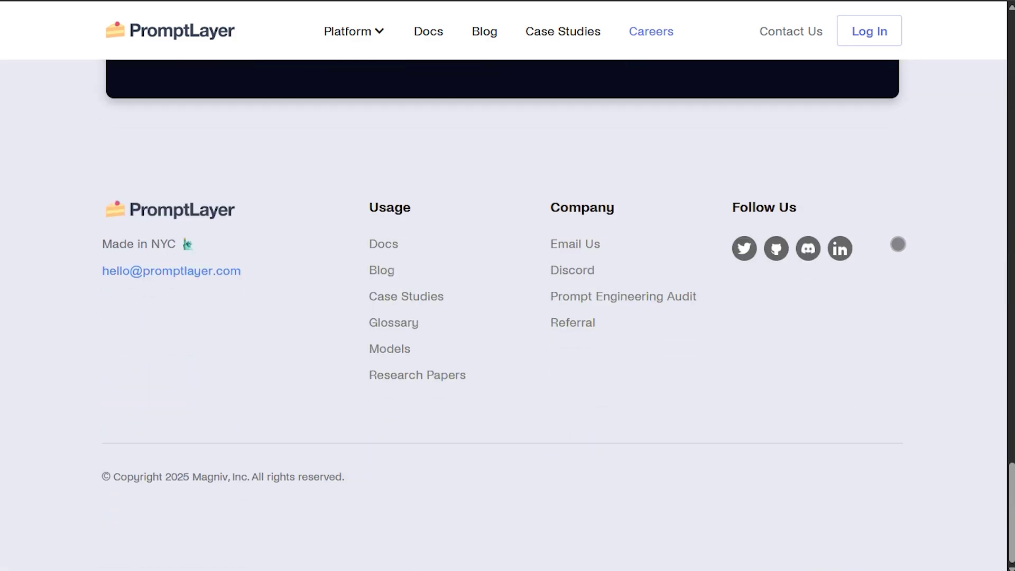
Return from Careers to the homepage and close the Platform products list
click(153, 13)
mouse_move(354, 31)
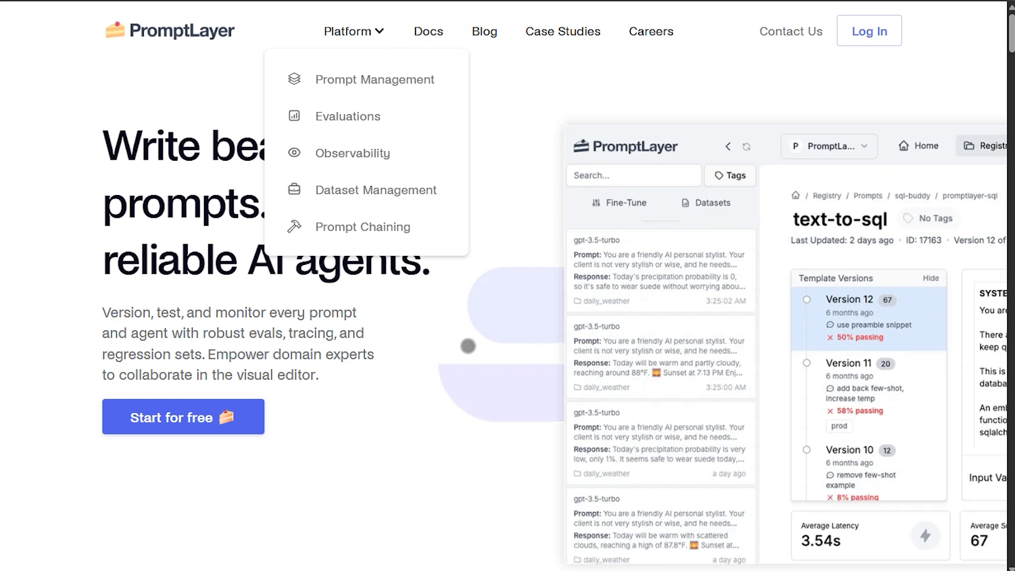
click(486, 321)
Browse Case Studies, return home, view Evaluations, then move on to Observability
click(555, 35)
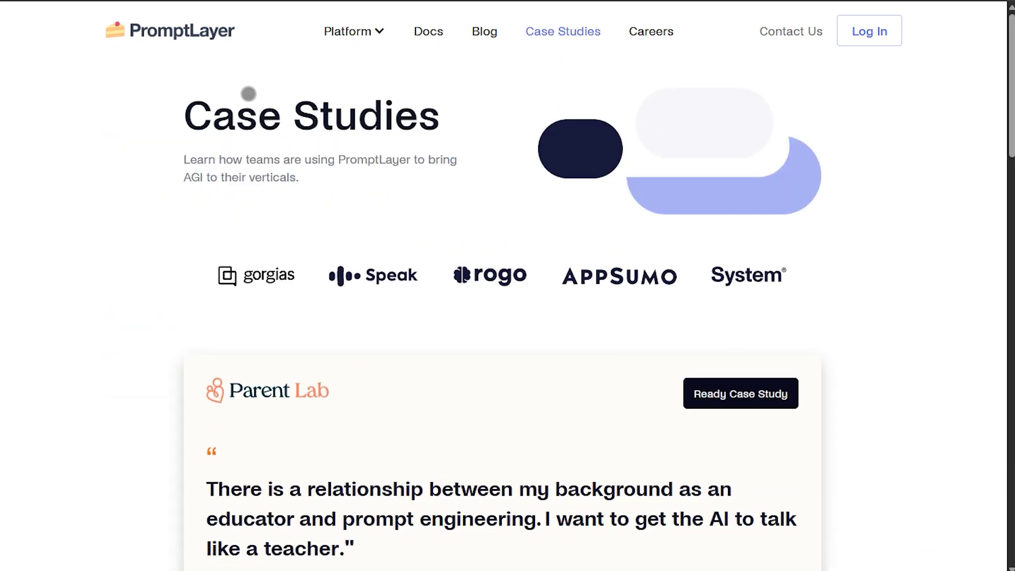
scroll(779, 222, down, 10)
scroll(799, 227, down, 5)
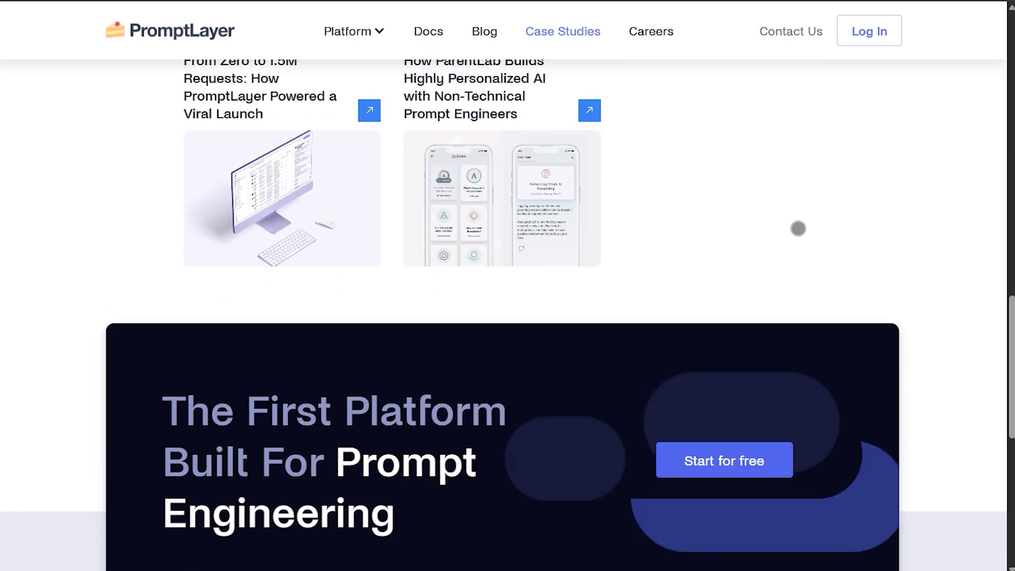
click(161, 27)
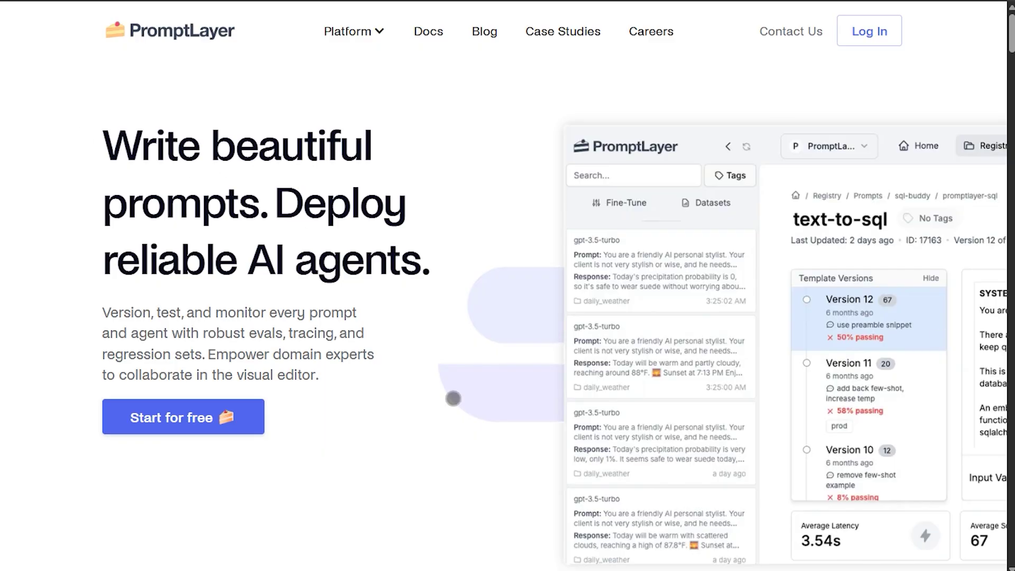
scroll(885, 263, down, 5)
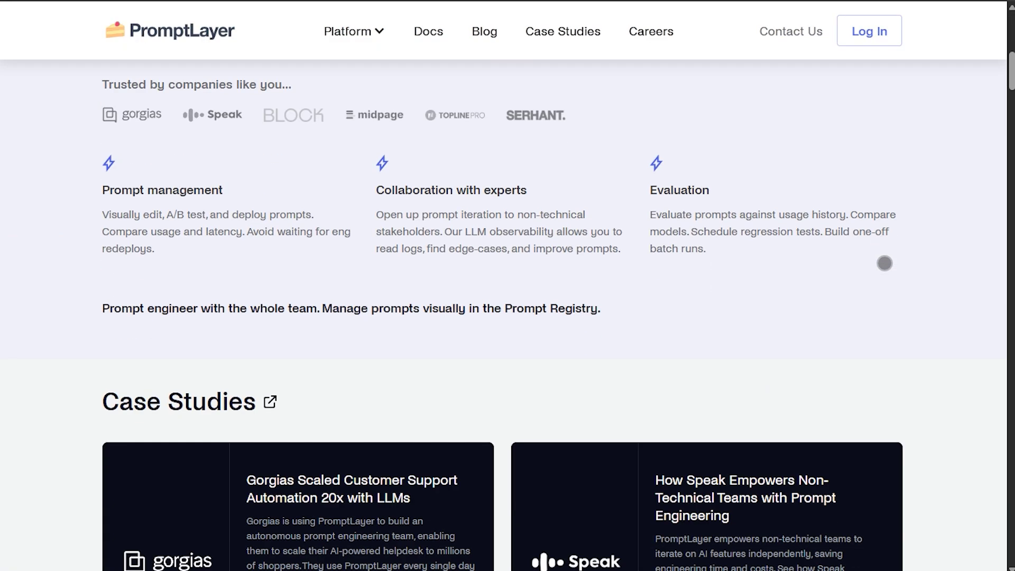
scroll(885, 264, down, 5)
mouse_move(353, 31)
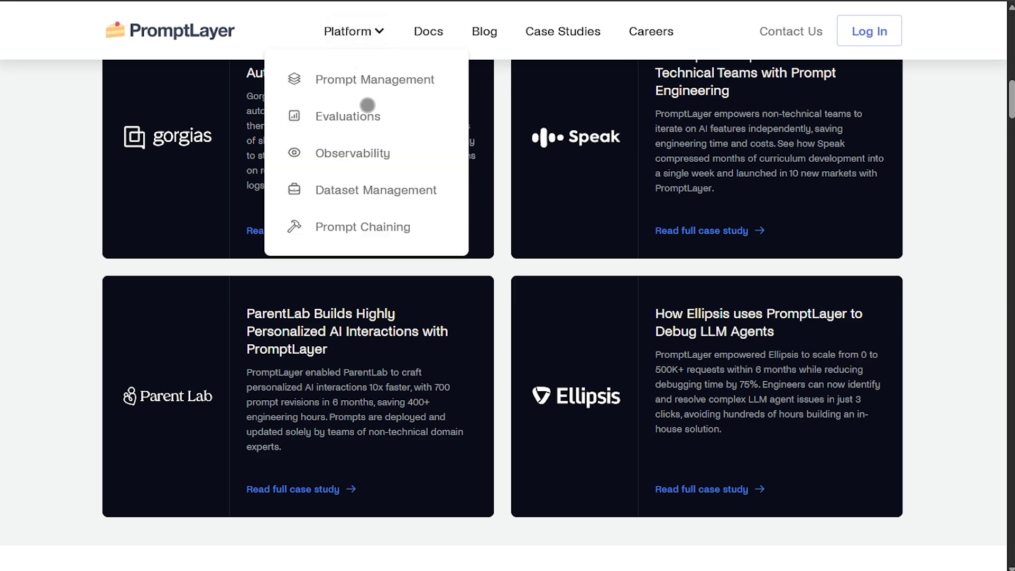
click(414, 130)
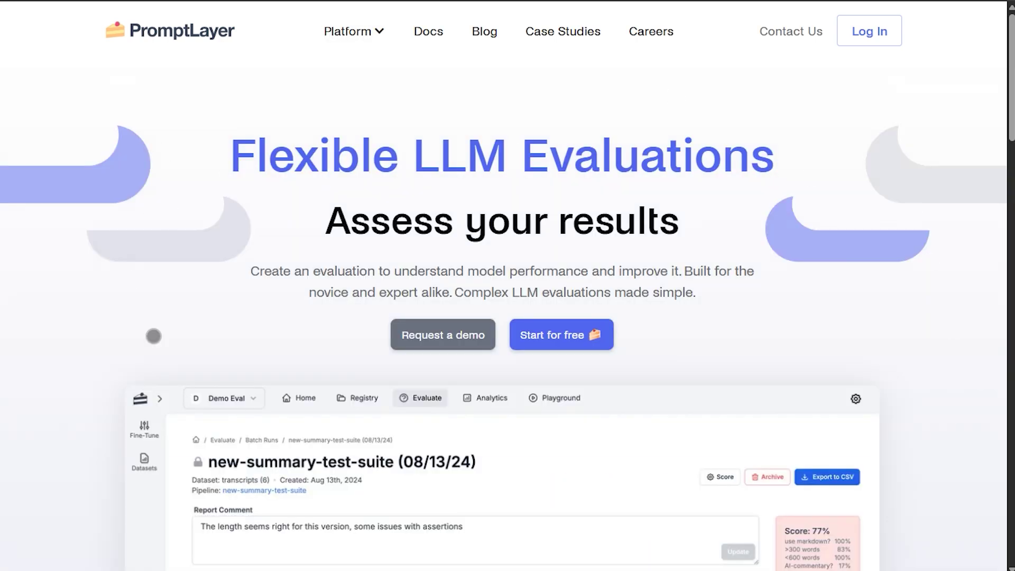
scroll(897, 297, down, 5)
scroll(898, 299, down, 5)
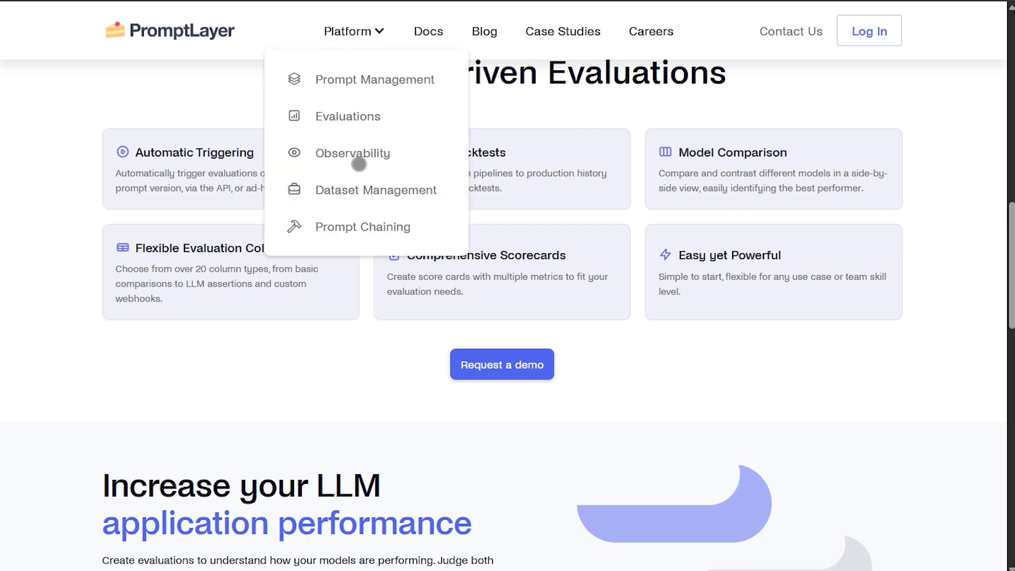
click(353, 155)
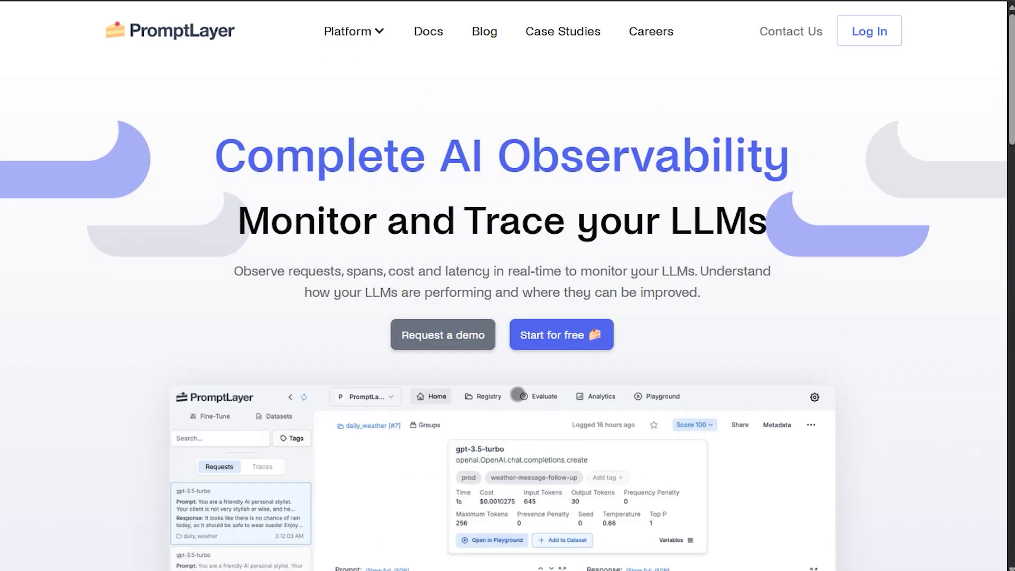
Visit the Dataset Management page, then the Prompt Chaining page
click(393, 196)
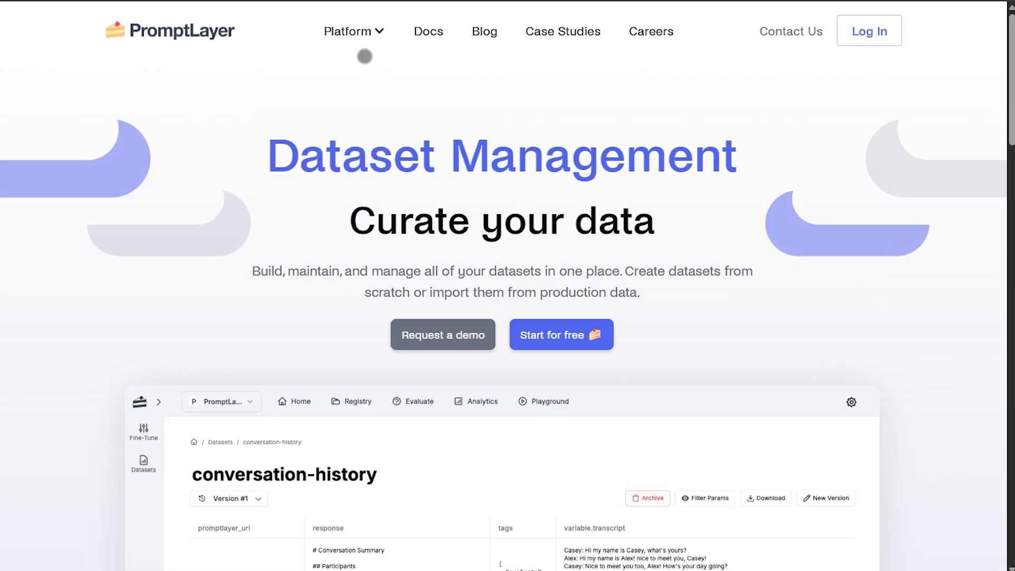
mouse_move(354, 30)
click(324, 229)
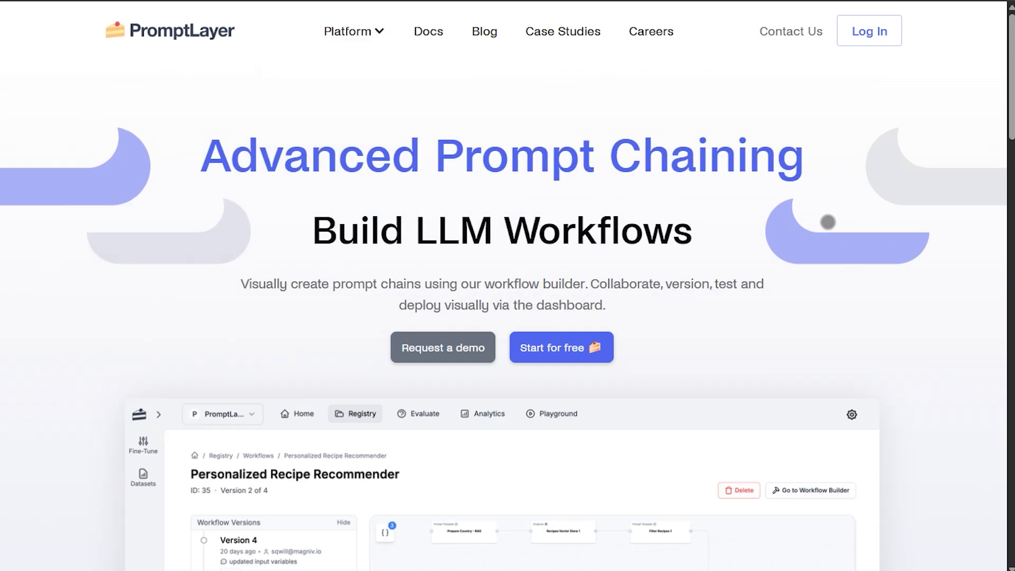